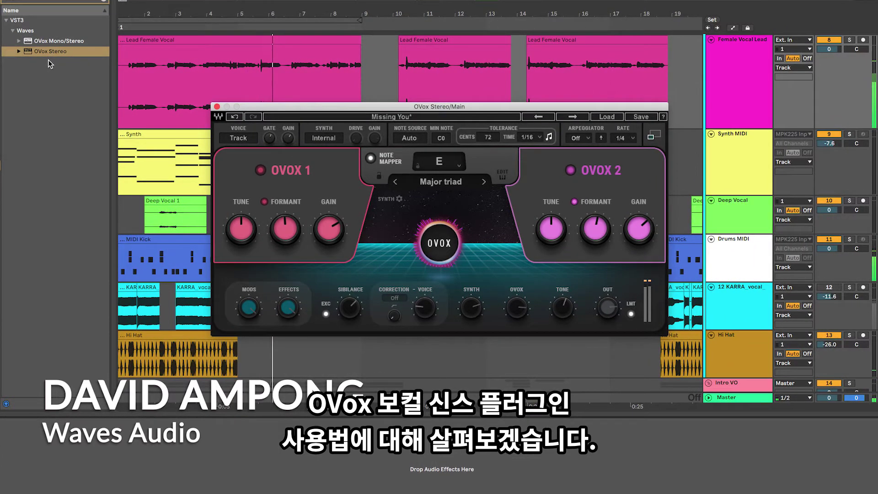
Add OVox Stereo from the Waves folder to the Female Vocal Lead track
left_click_drag(47, 53, 722, 79)
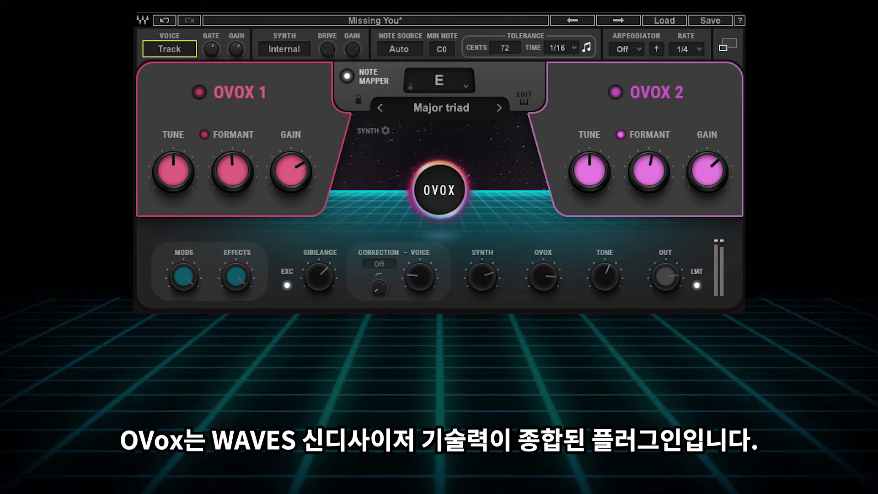
In the expanded view, route the formant modulator to the OVOX level knob
left_click(725, 45)
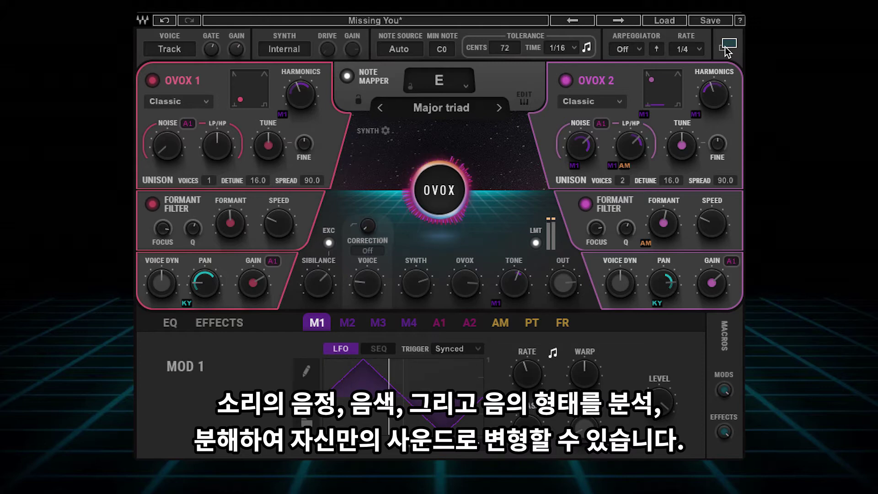
left_click(501, 323)
left_click(530, 323)
left_click(562, 323)
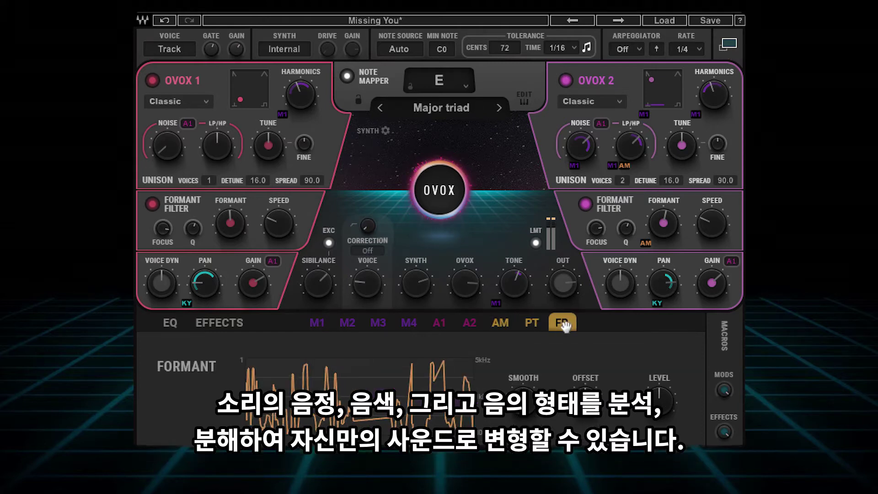
left_click_drag(562, 323, 465, 284)
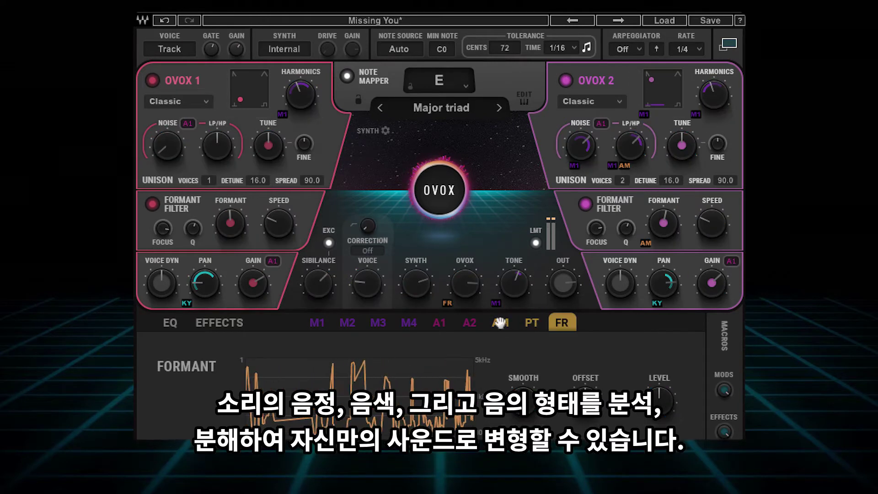
Route the pitch modulator to OVOX 1 harmonics, then show the preset list in compact view
left_click(531, 323)
left_click_drag(532, 323, 295, 91)
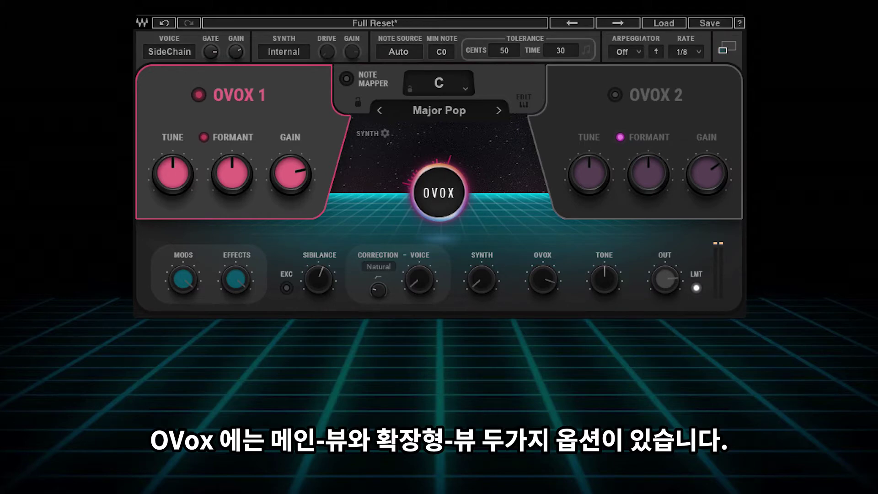
left_click(723, 46)
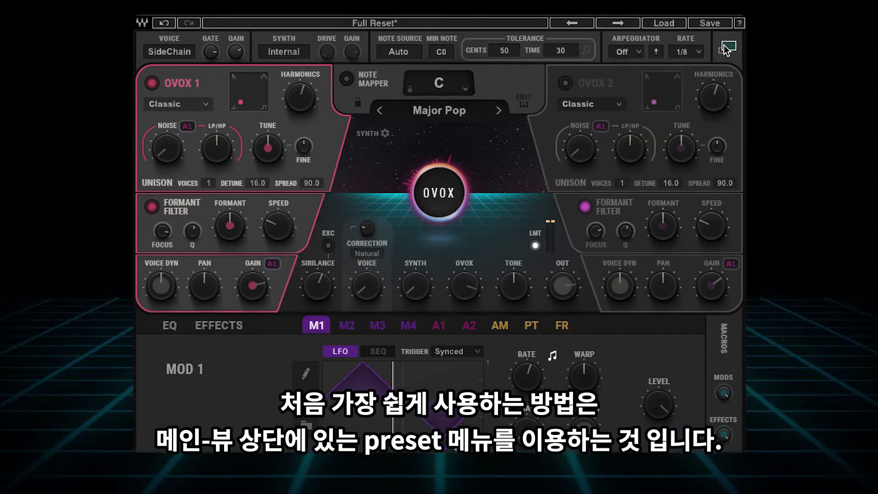
left_click(724, 47)
left_click(670, 26)
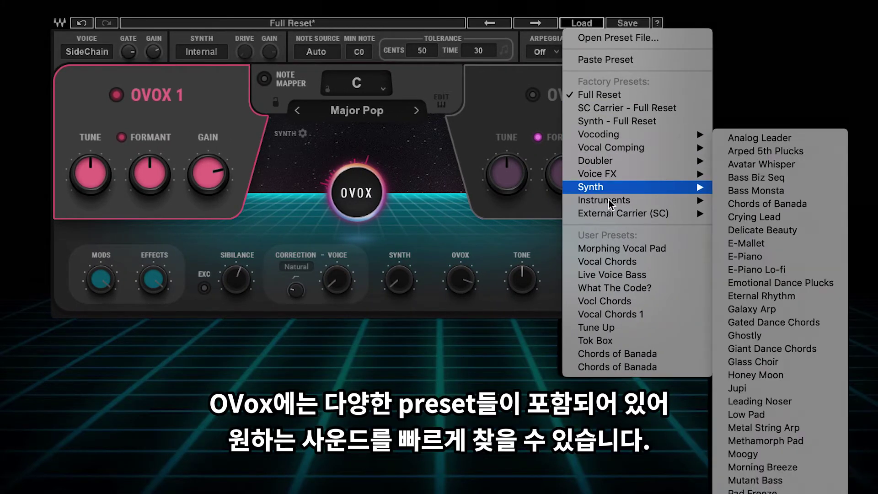
Pick the My Vocal Harmony preset from the Load menu
mouse_move(610, 214)
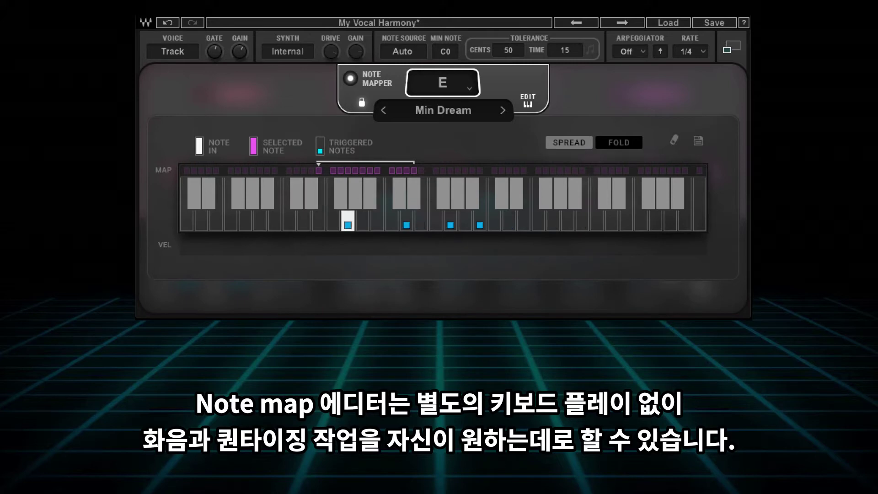
Reopen the Note Mapper editor and switch Note Mapper on
left_click(528, 101)
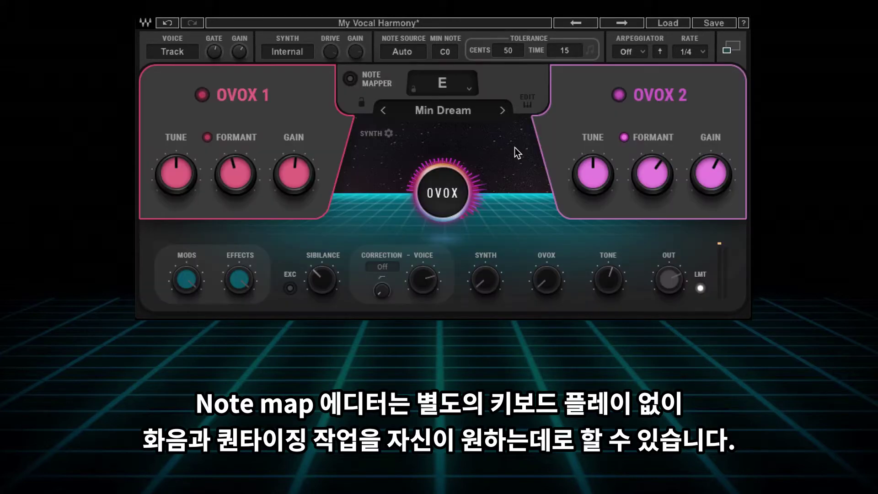
left_click(529, 103)
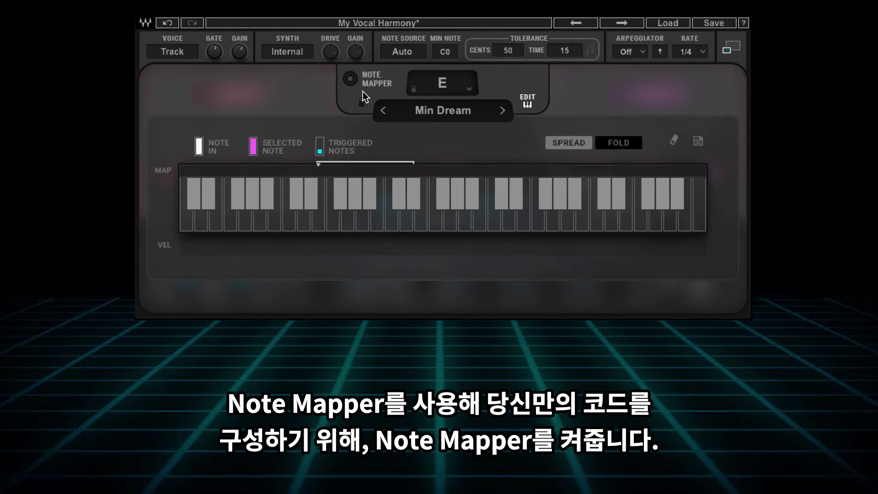
left_click(349, 79)
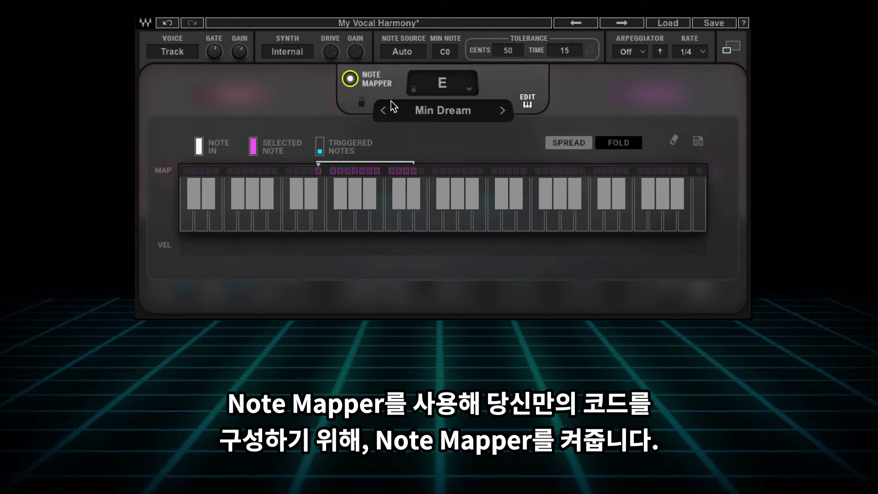
Load the Chords > Min Dream map and erase its triggered notes
left_click(414, 114)
mouse_move(414, 135)
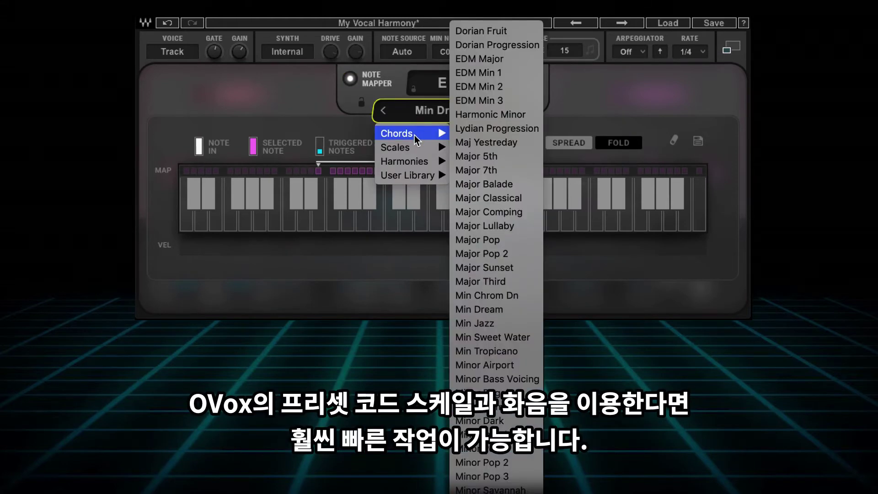
mouse_move(412, 151)
left_click(474, 309)
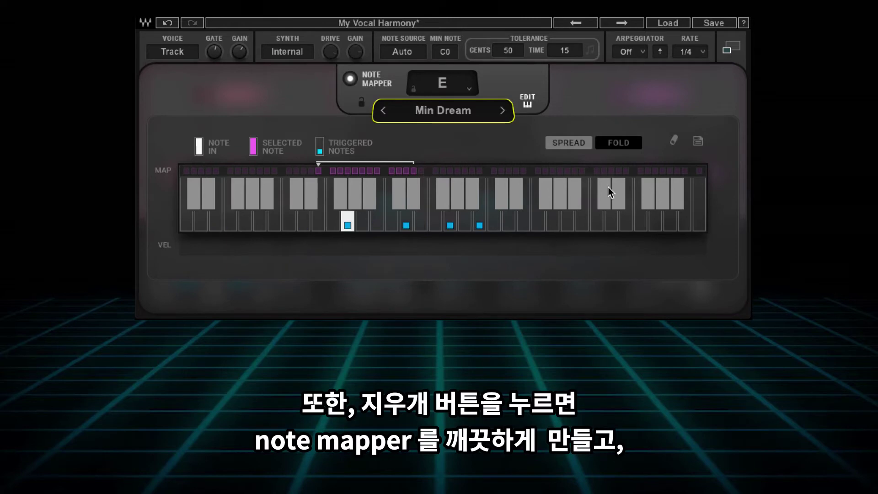
left_click(673, 140)
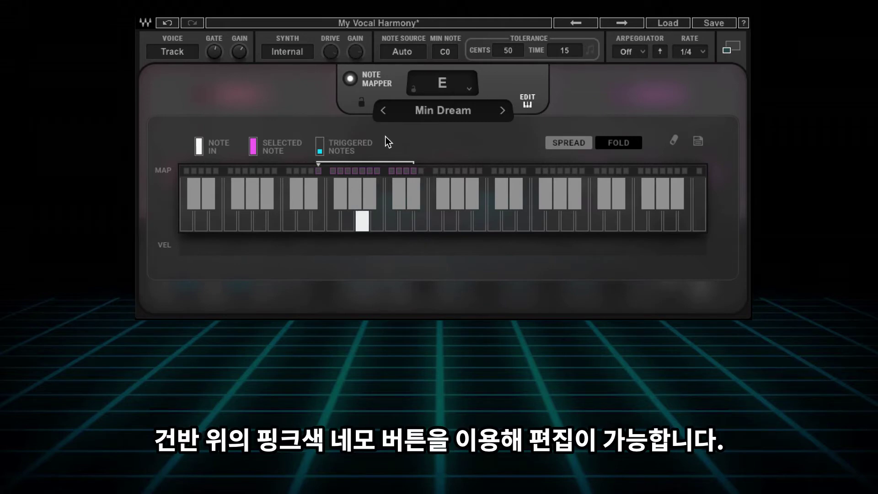
Assign a two-note trigger chord to the B input note
left_click(376, 171)
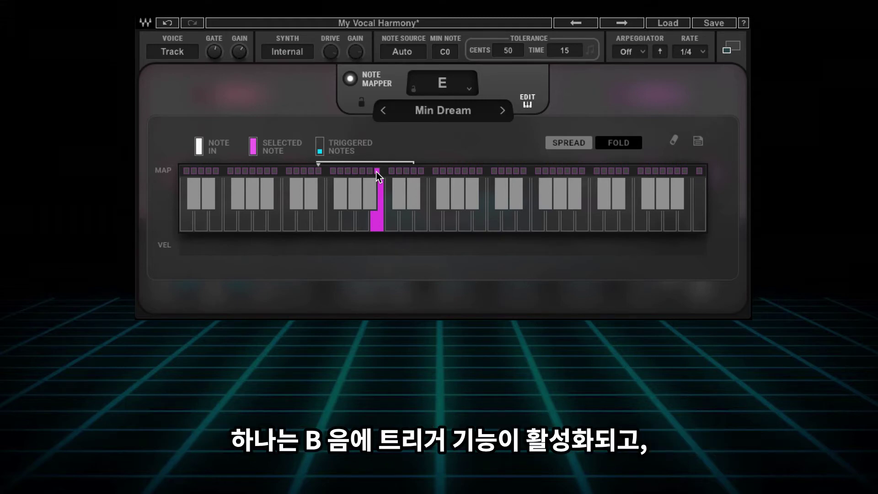
left_click(318, 171)
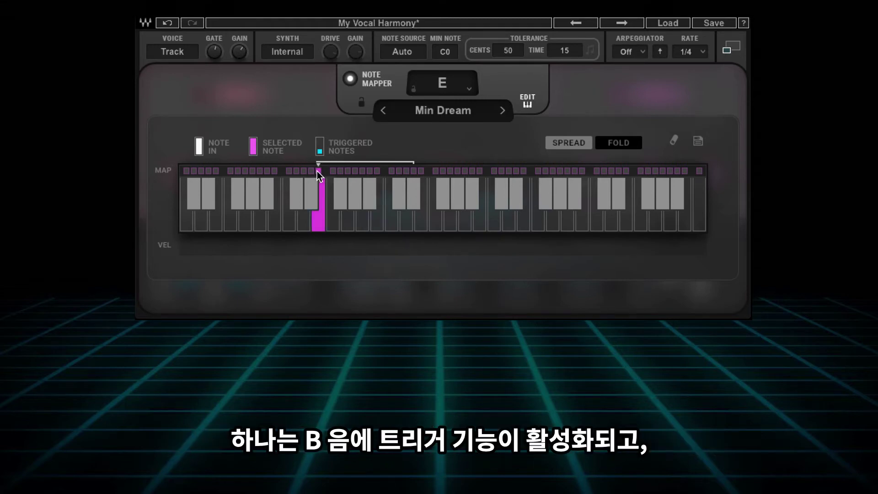
left_click(319, 169)
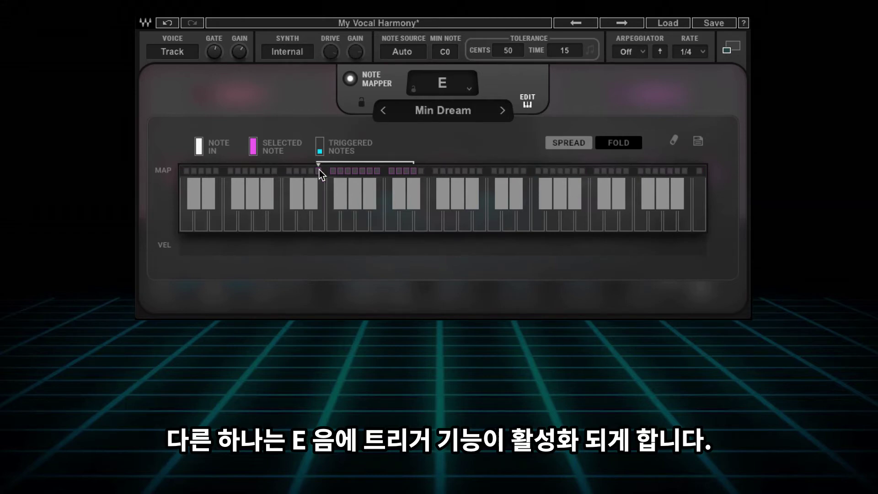
left_click(377, 171)
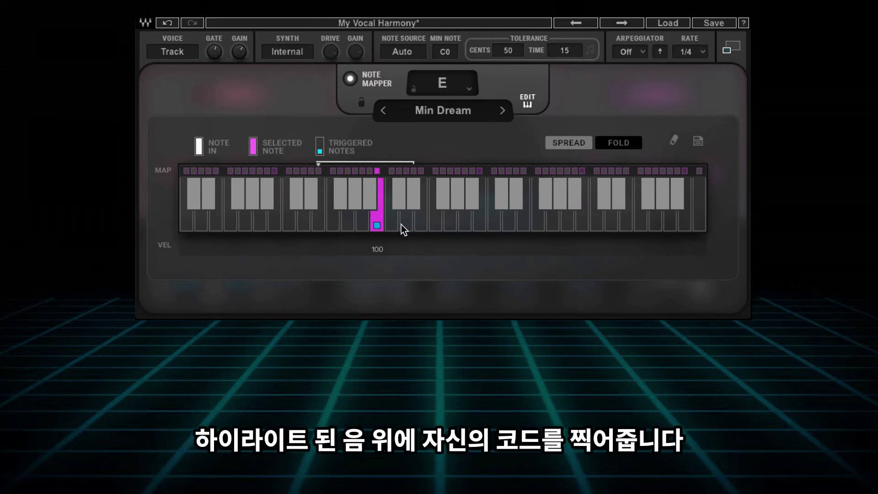
left_click(443, 202)
left_click(465, 225)
left_click(377, 171)
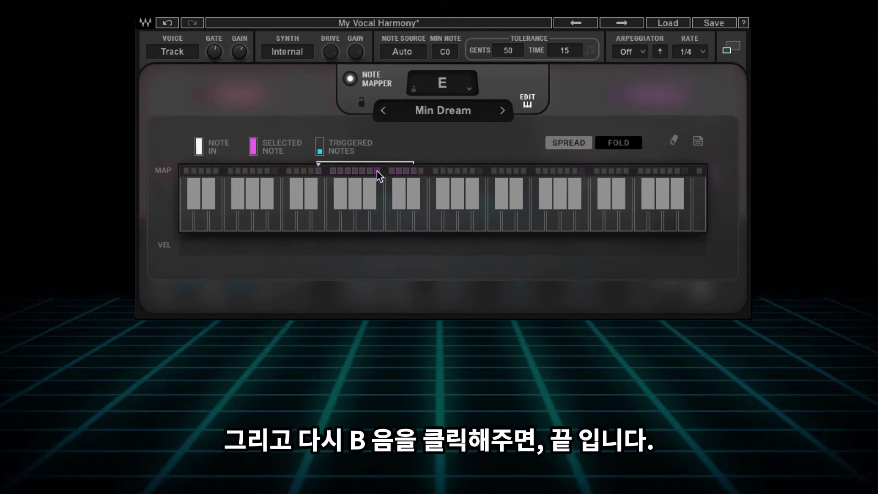
Build the E input note's chord from E, G, B and two higher notes
left_click(318, 171)
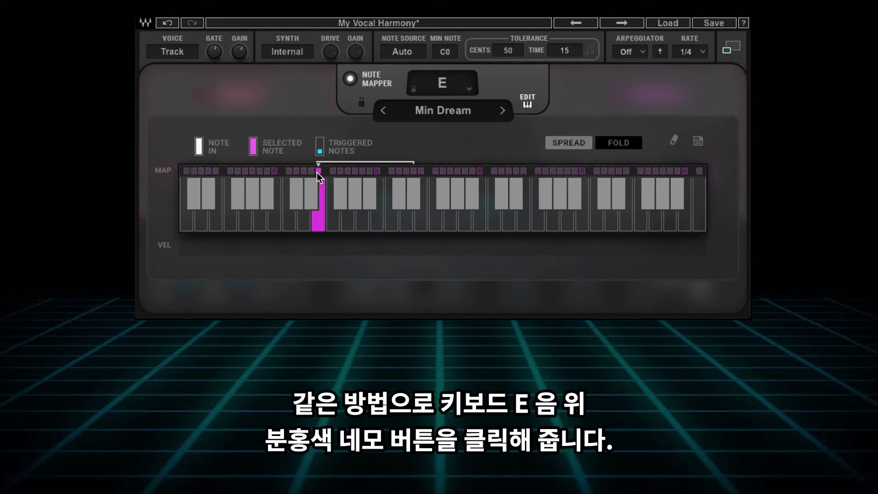
left_click(318, 221)
left_click(347, 224)
left_click(378, 222)
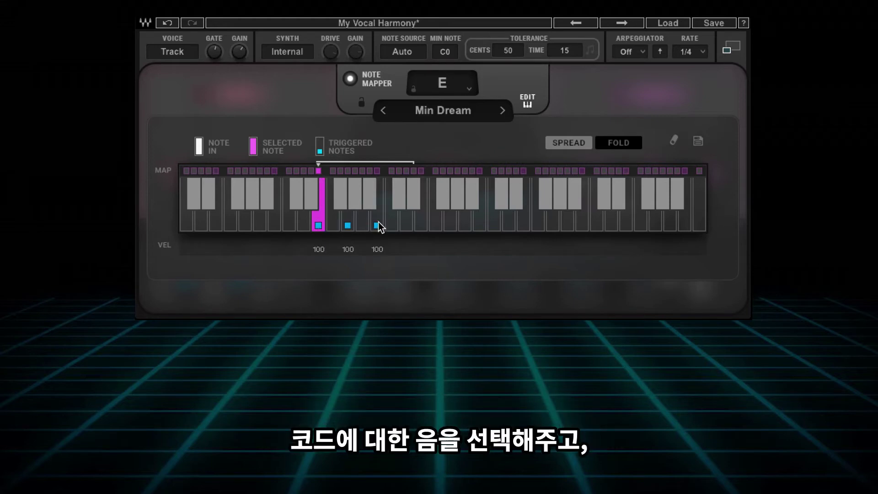
left_click(405, 223)
left_click(449, 223)
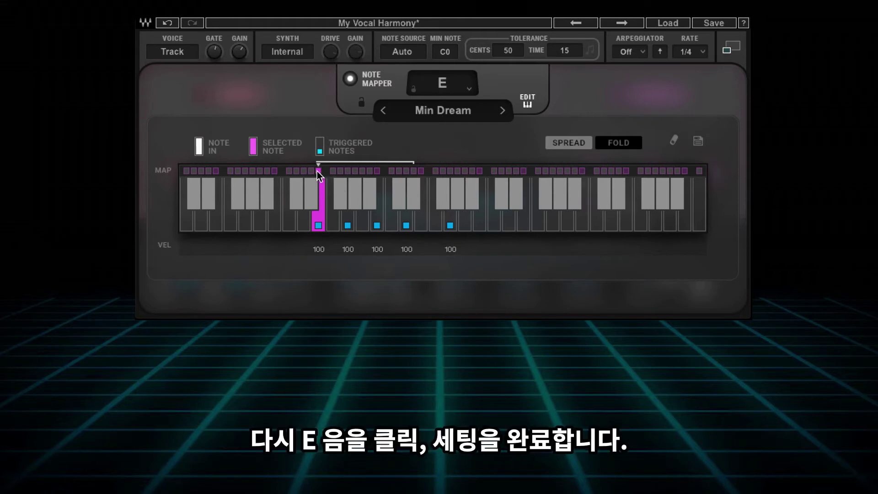
left_click(319, 171)
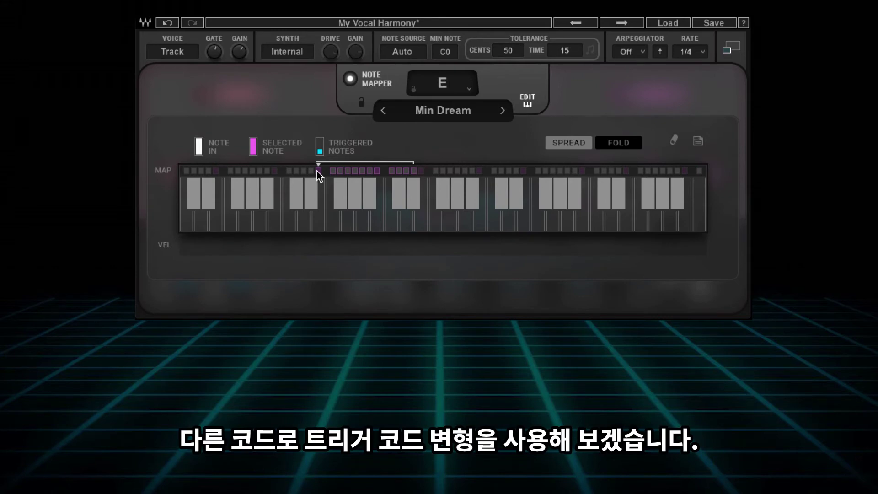
Give the G input note a chord of G plus two higher notes
left_click(350, 172)
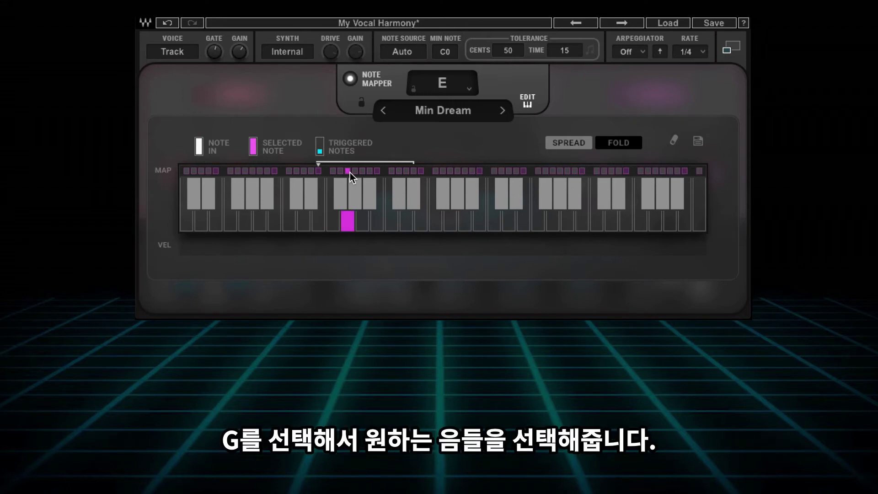
left_click(347, 225)
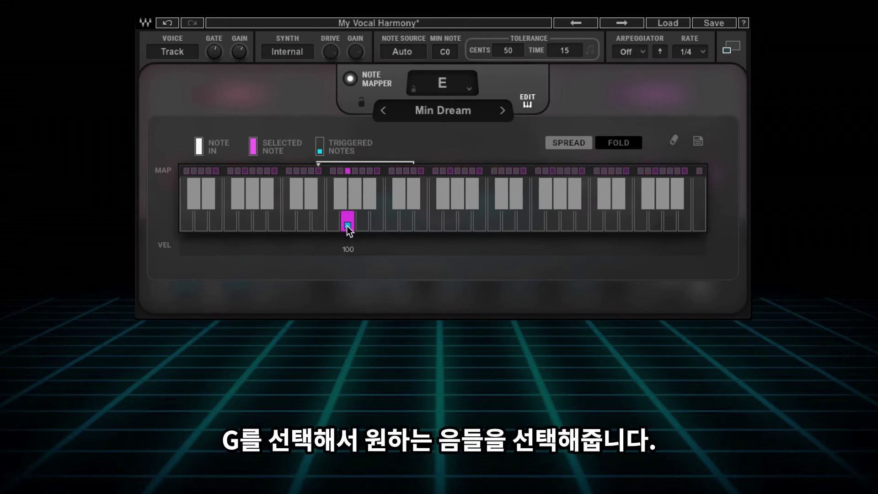
left_click(377, 225)
left_click(407, 225)
left_click(345, 170)
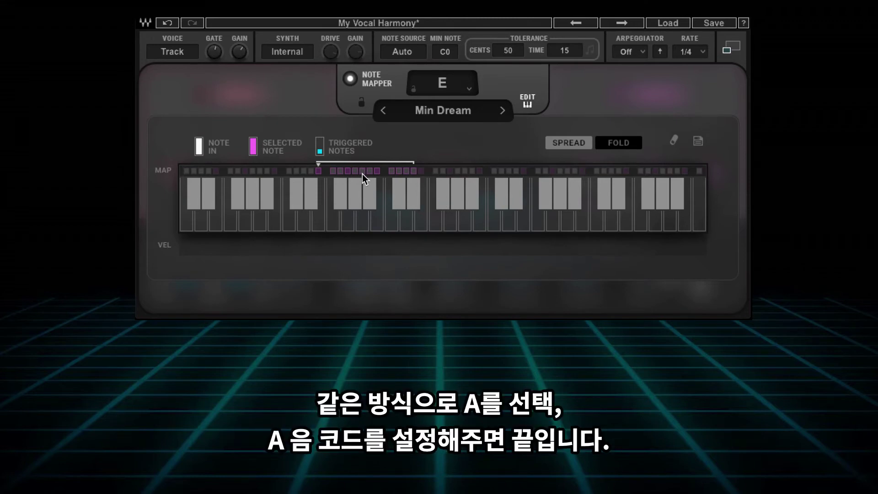
Build a three-note chord for the A key and play the vocal through the map
left_click(363, 171)
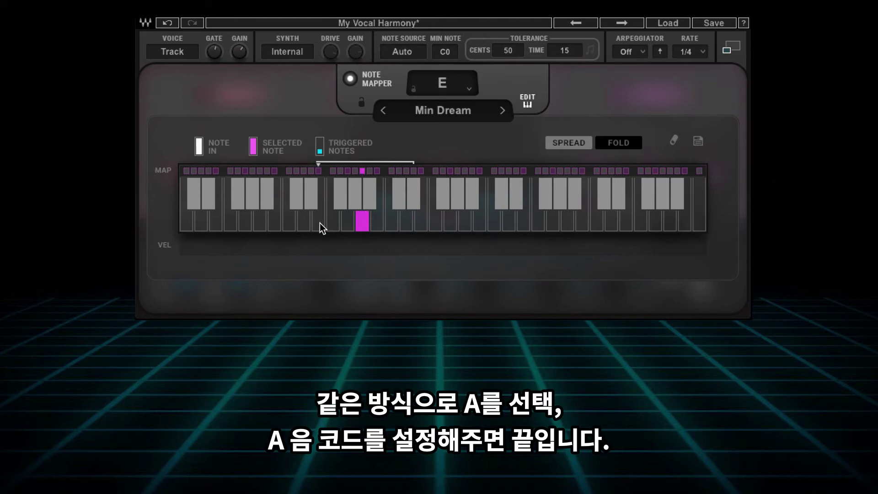
left_click(359, 222)
left_click(405, 223)
left_click(442, 203)
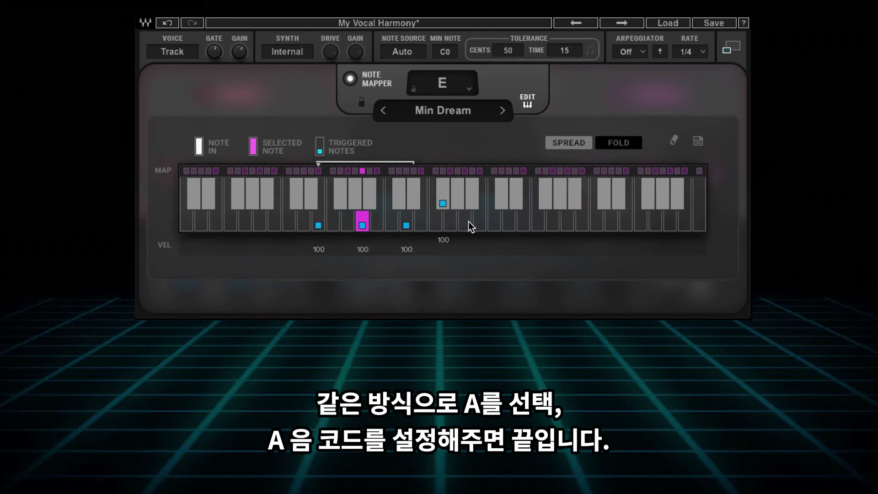
left_click(363, 172)
key("space")
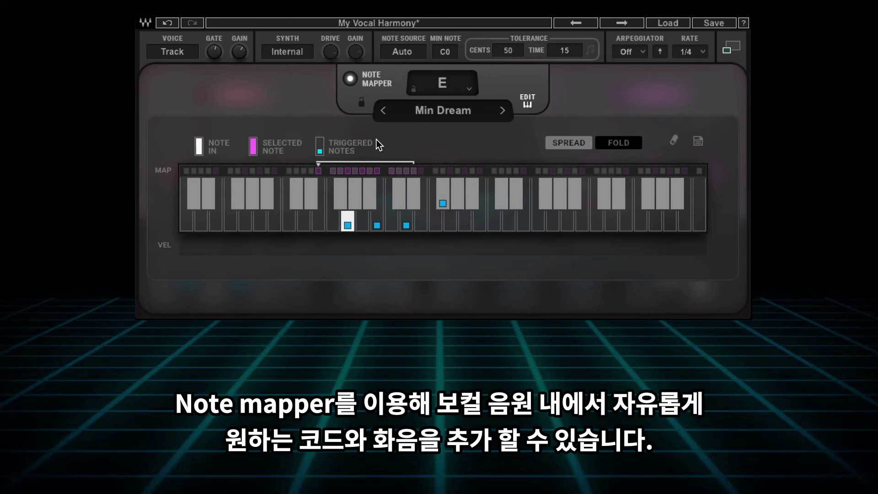
left_click(698, 142)
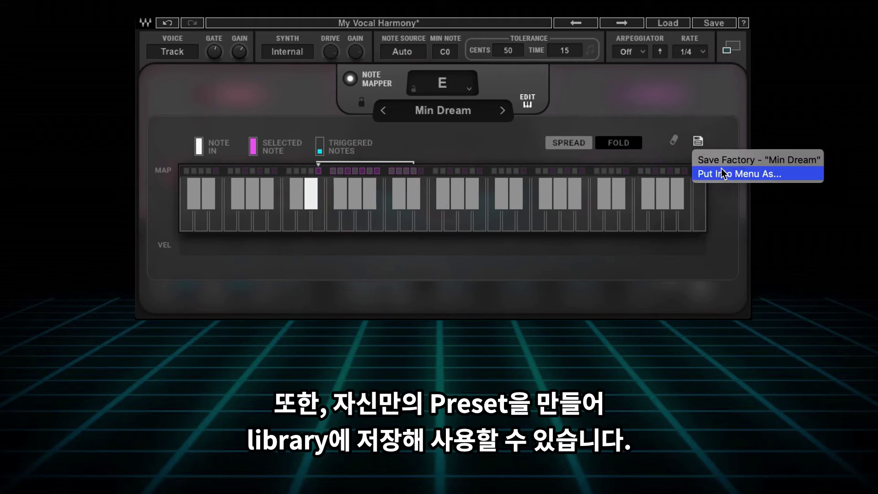
left_click(498, 145)
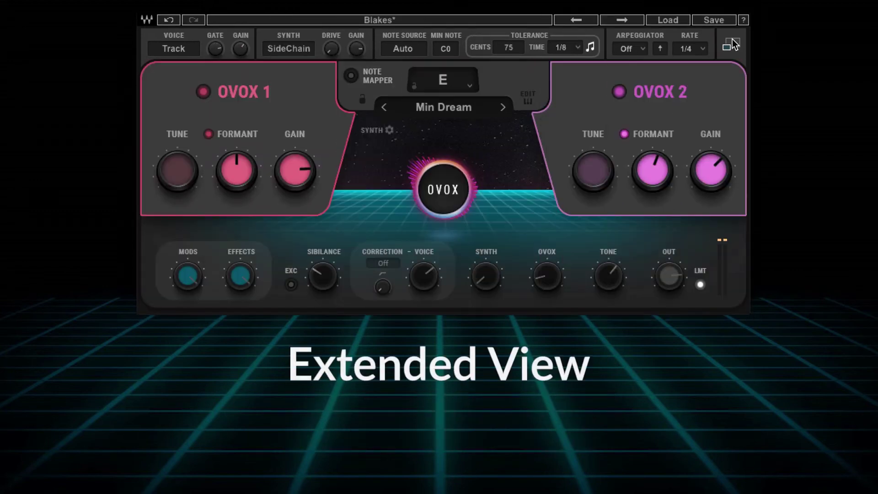
In the extended view, assign modulator M4's step sequence to the Voice and OVOX knobs
left_click(732, 44)
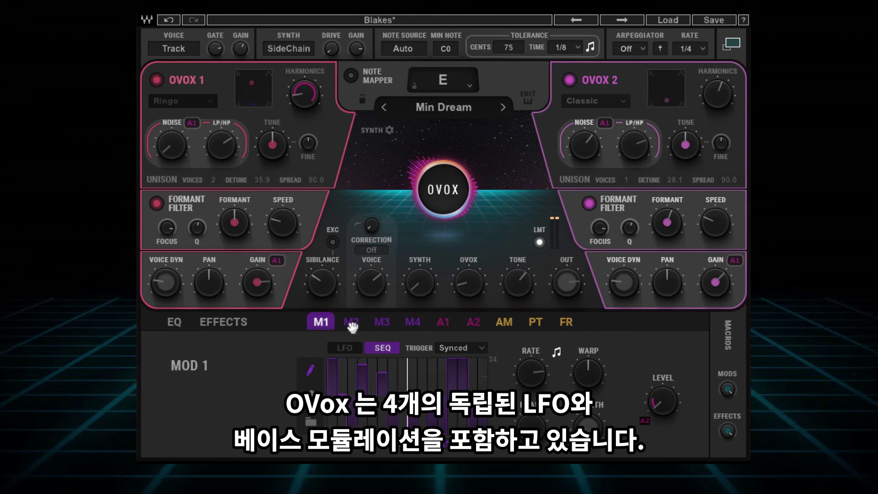
left_click(351, 322)
left_click(382, 322)
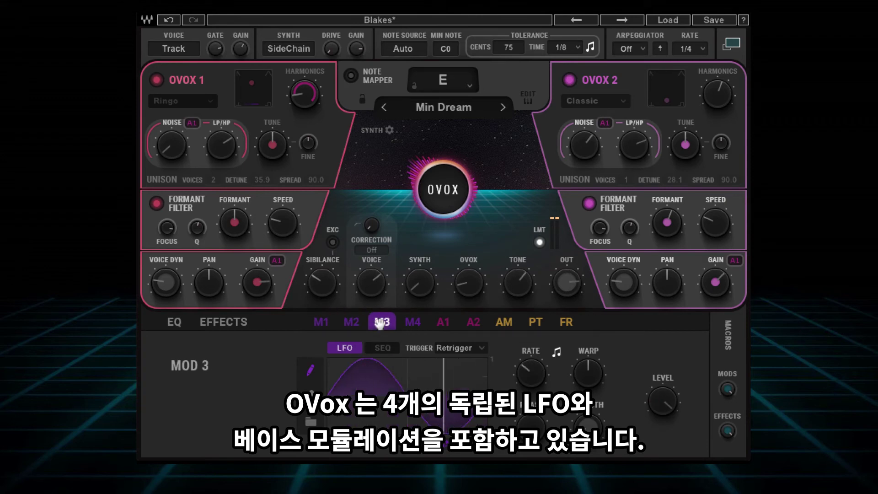
left_click(412, 323)
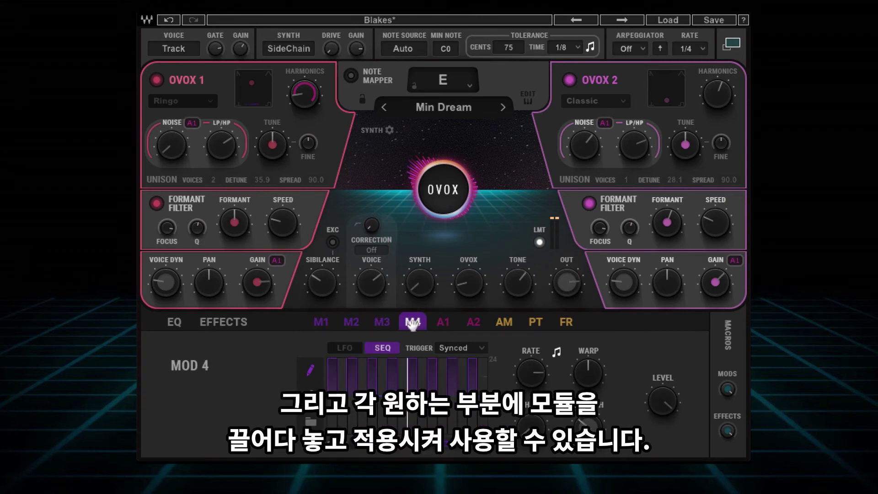
left_click_drag(413, 322, 386, 280)
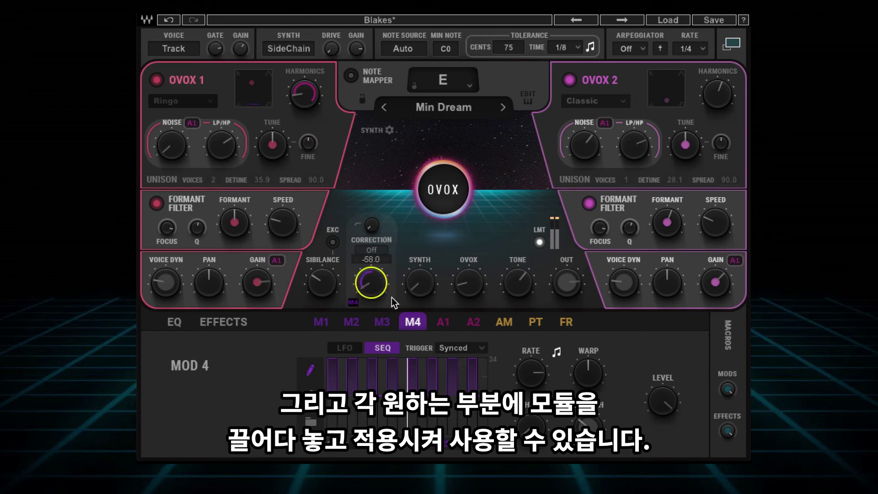
left_click_drag(413, 322, 519, 100)
Assign envelope A1 to the OVOX knob
left_click(443, 323)
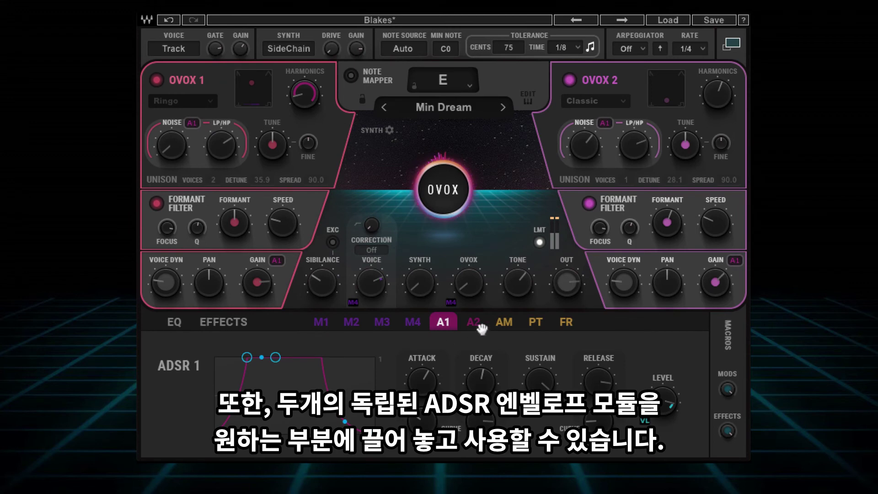
left_click(474, 322)
left_click(445, 325)
left_click_drag(446, 324, 468, 277)
Route the FR formant modulator to EQ band 4 frequency
left_click(505, 323)
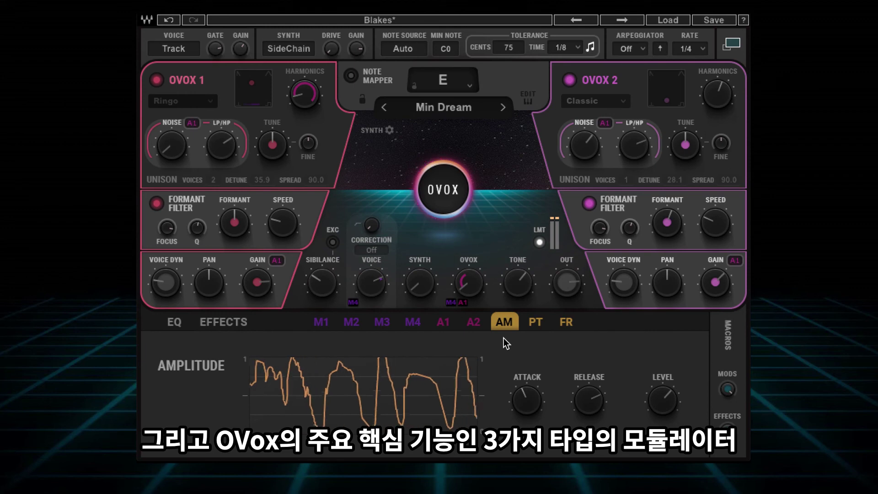
left_click(536, 322)
left_click(568, 322)
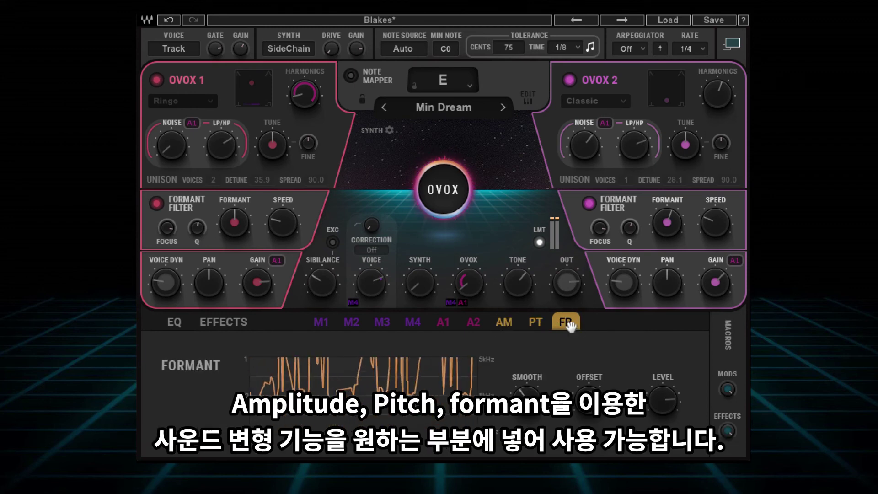
left_click(175, 322)
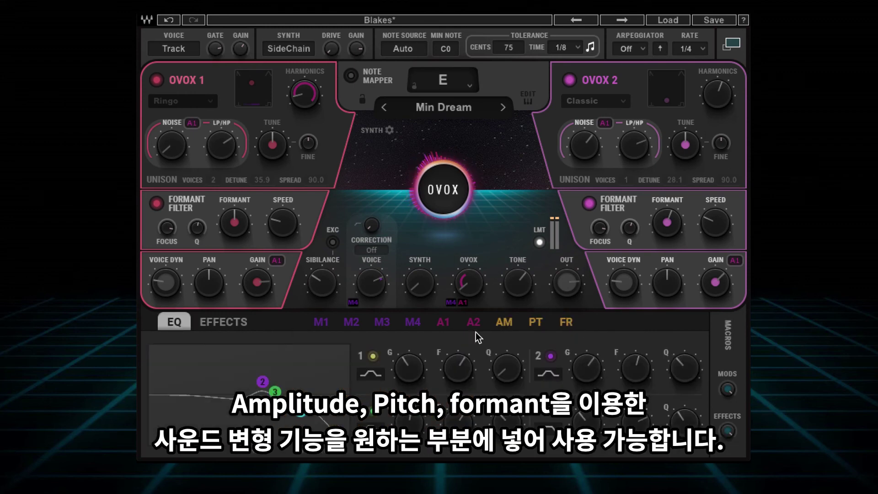
left_click_drag(567, 322, 640, 421)
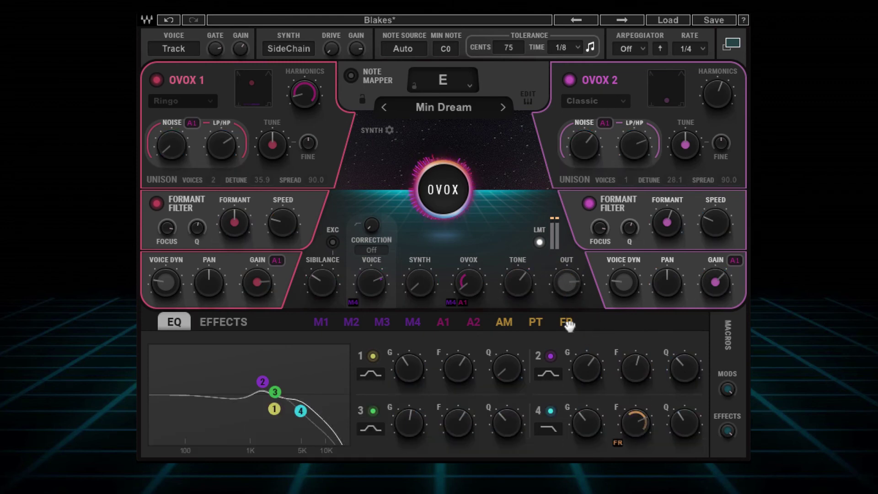
Route FR to EQ band 1 frequency and AM to Autopan's Mix and Rate
left_click_drag(567, 322, 458, 369)
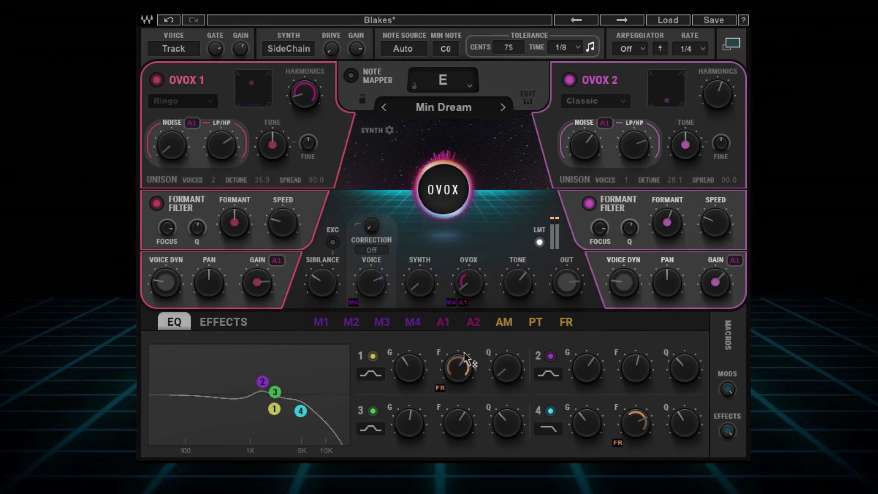
left_click(219, 324)
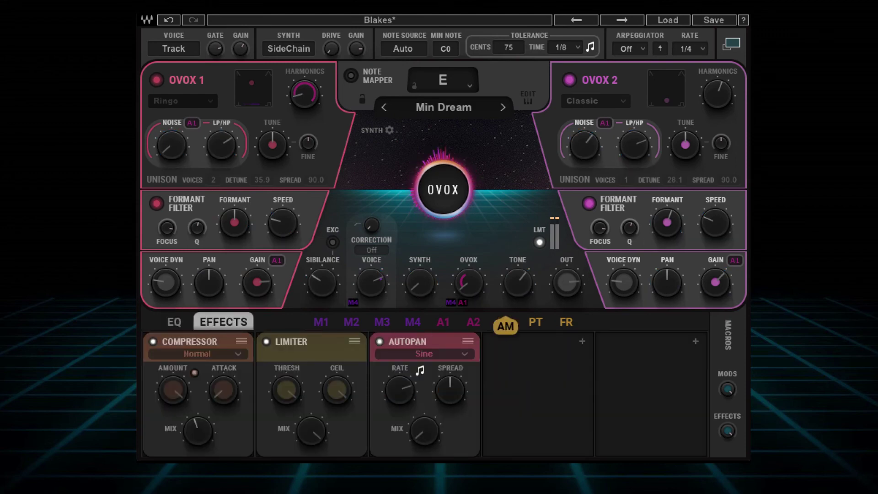
left_click_drag(505, 323, 426, 433)
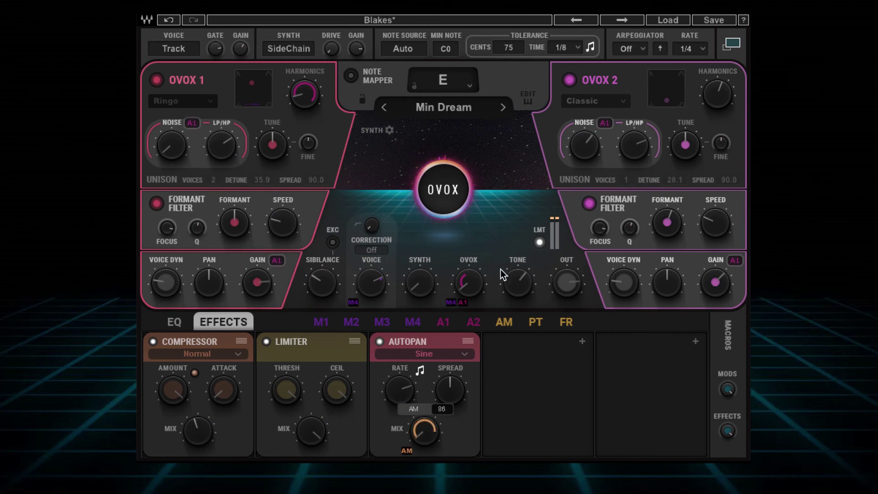
left_click_drag(505, 323, 417, 398)
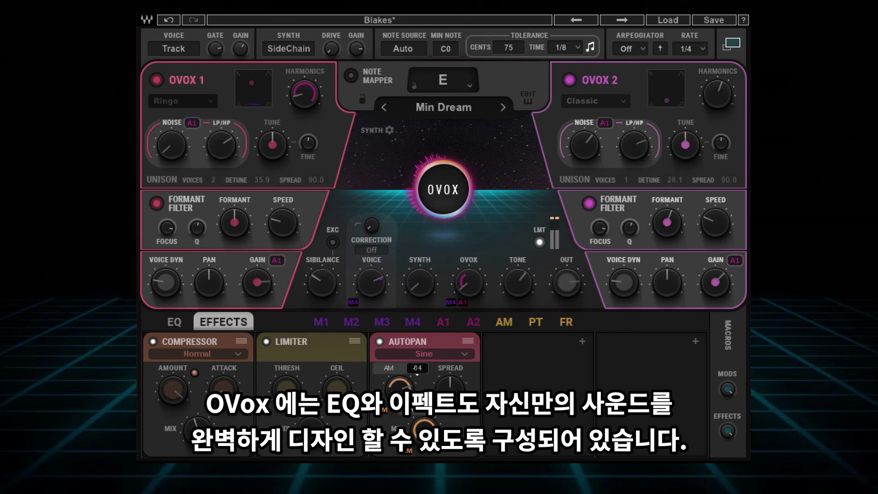
left_click(178, 322)
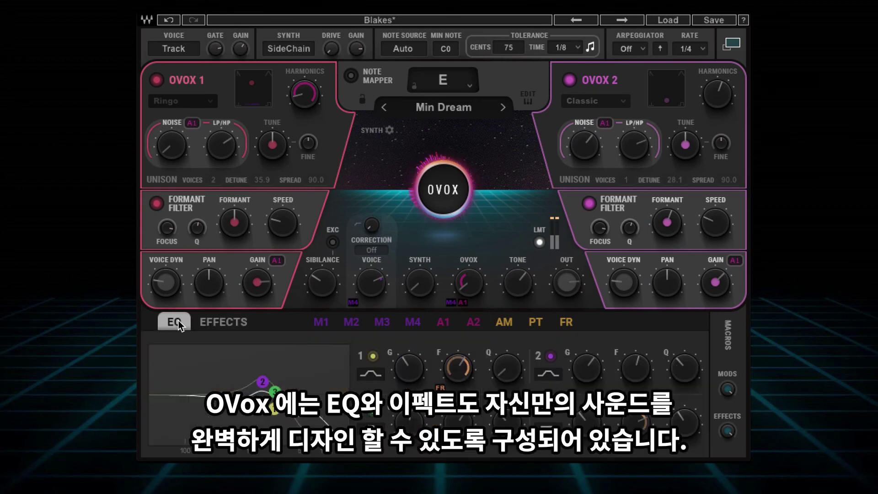
left_click(225, 322)
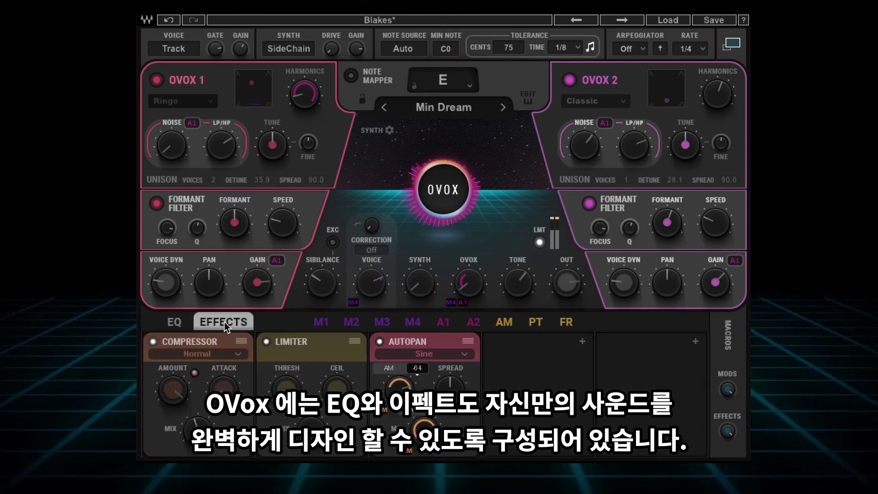
left_click(173, 322)
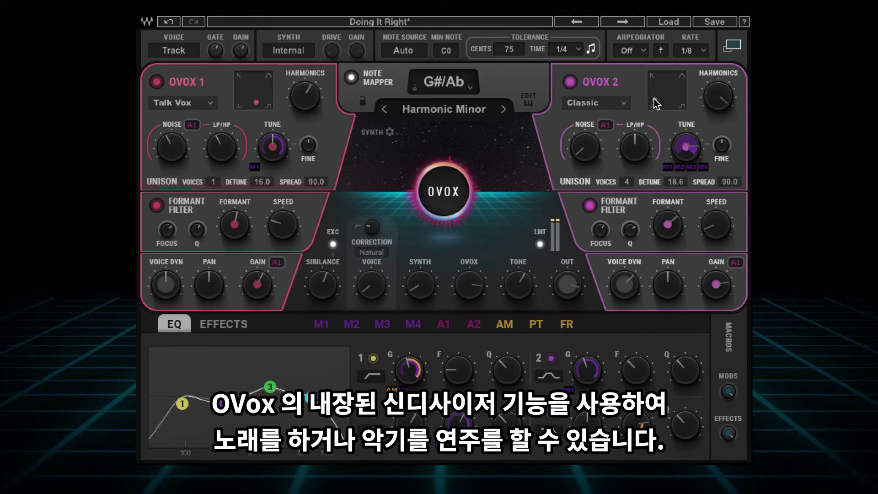
Display the Doing It Right chain: Chorus, Reverb, Compressor, Distortion and Limiter
mouse_move(666, 98)
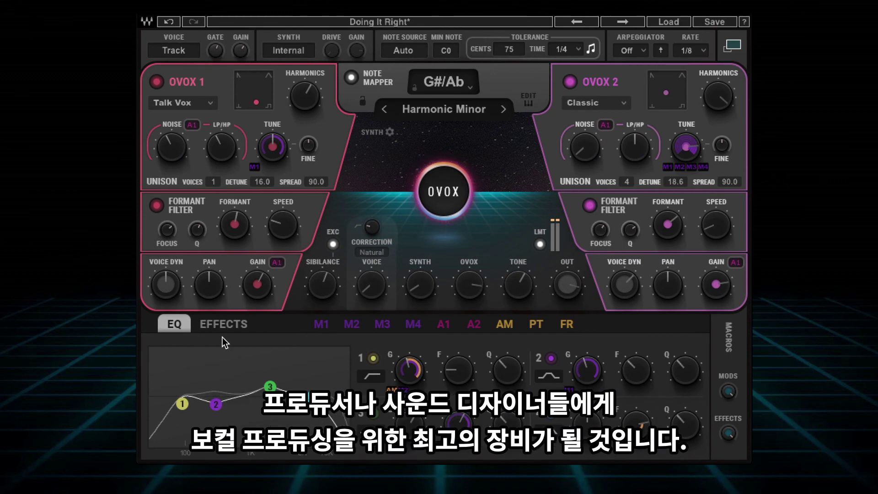
left_click(218, 325)
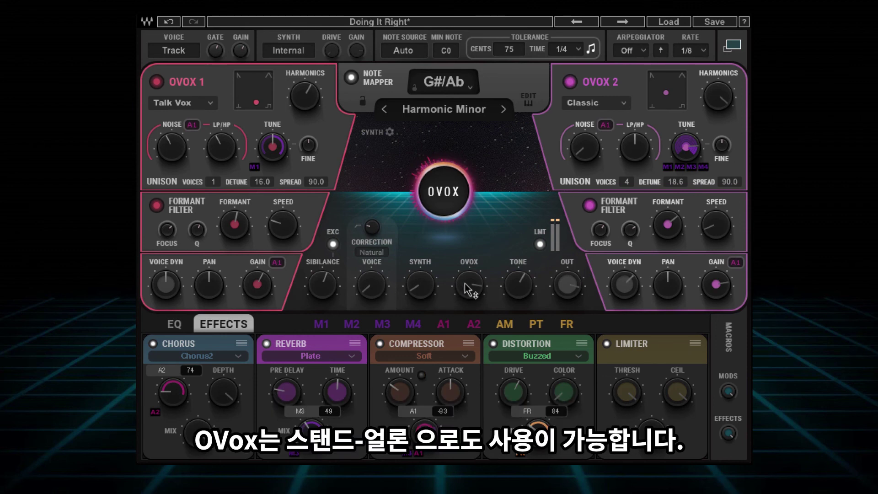
mouse_move(518, 284)
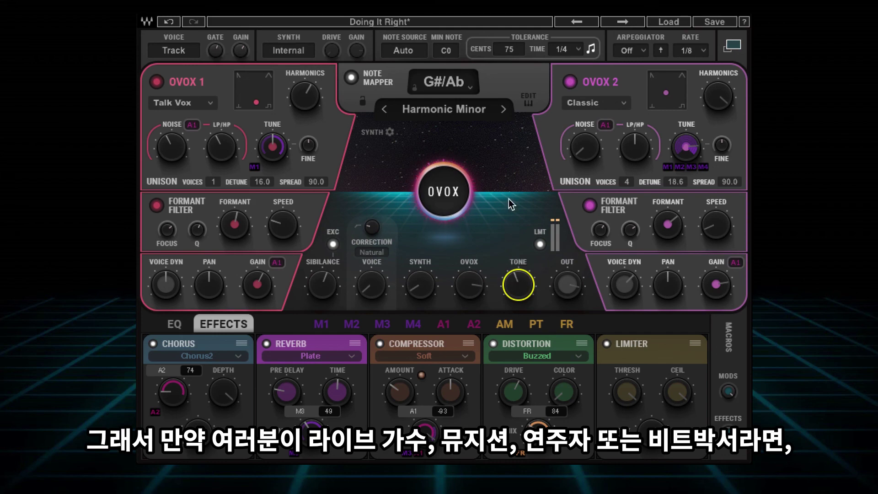
mouse_move(221, 147)
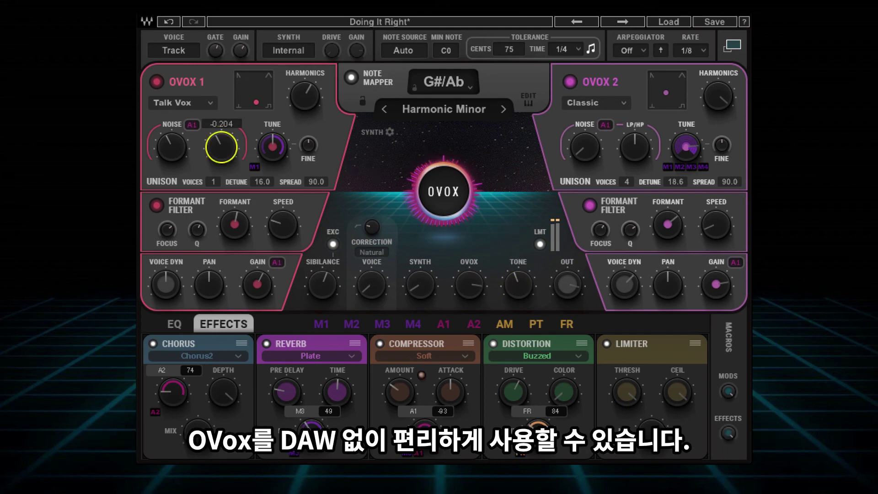